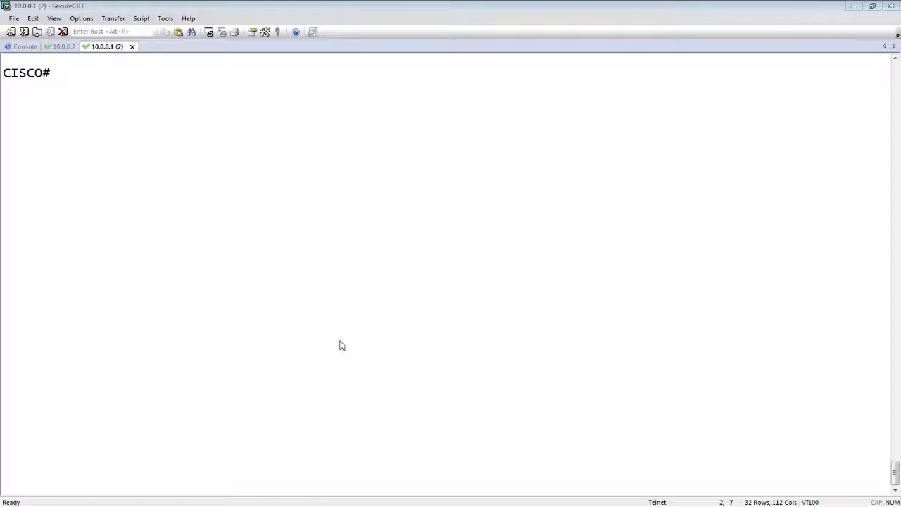
Step: On the Cisco switch, add gi 0/11 to channel-group 4 mode on from global configuration
{"action": "left_click", "coordinate": [373, 350]}
{"action": "type", "text": "c"}
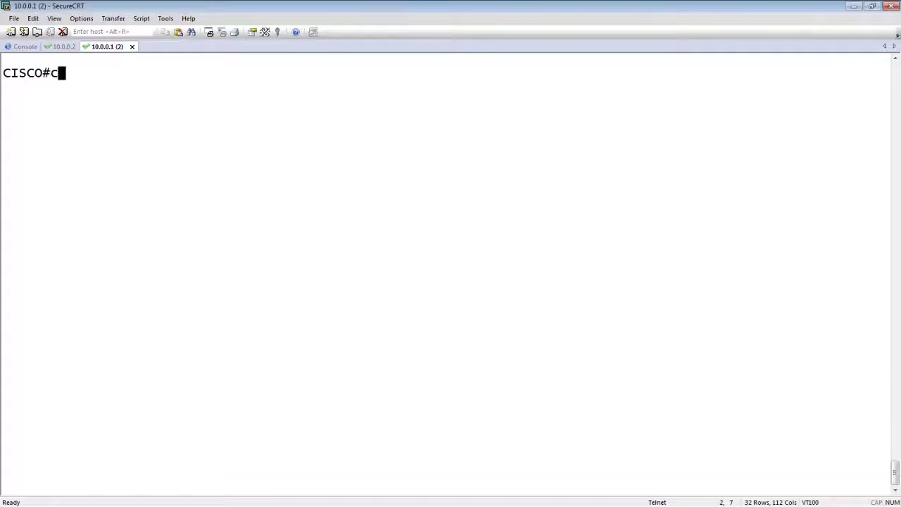
{"action": "type", "text": "onfig t"}
{"action": "key", "text": "Return"}
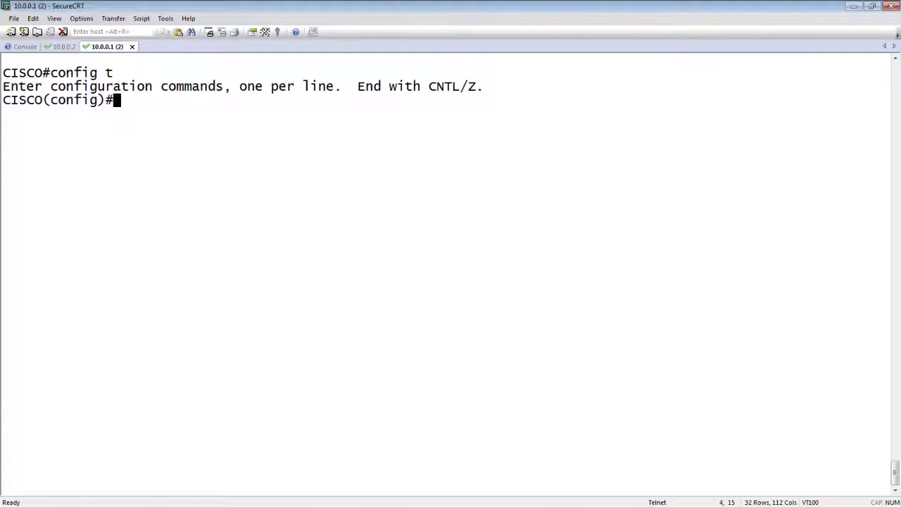
{"action": "type", "text": "int gi 0/"}
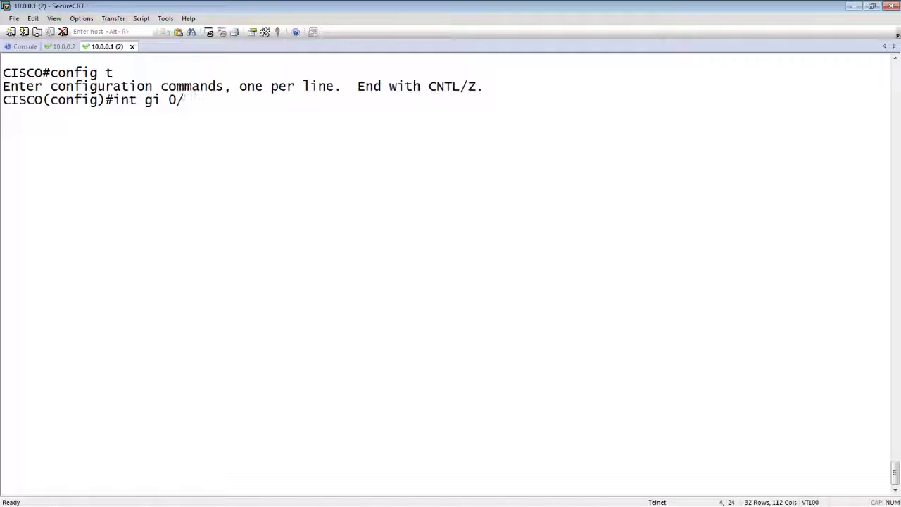
{"action": "type", "text": "11"}
{"action": "key", "text": "Return"}
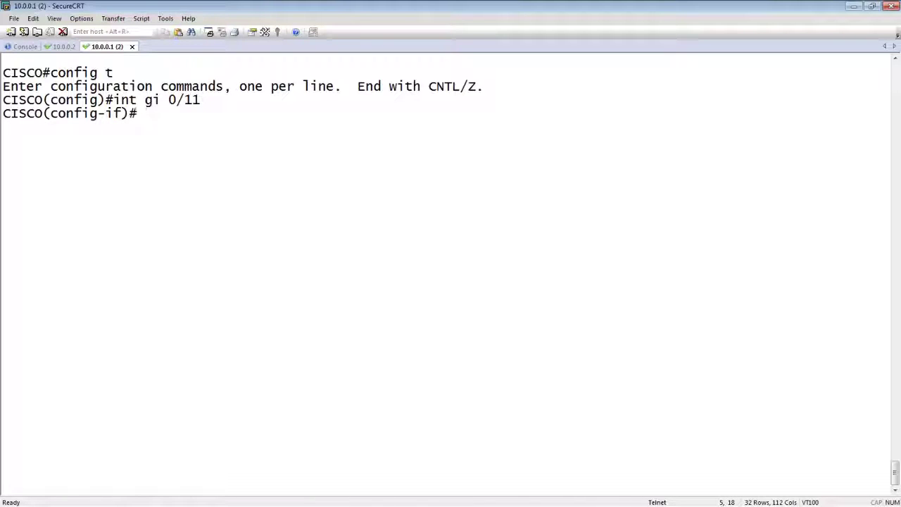
{"action": "type", "text": "channel-"}
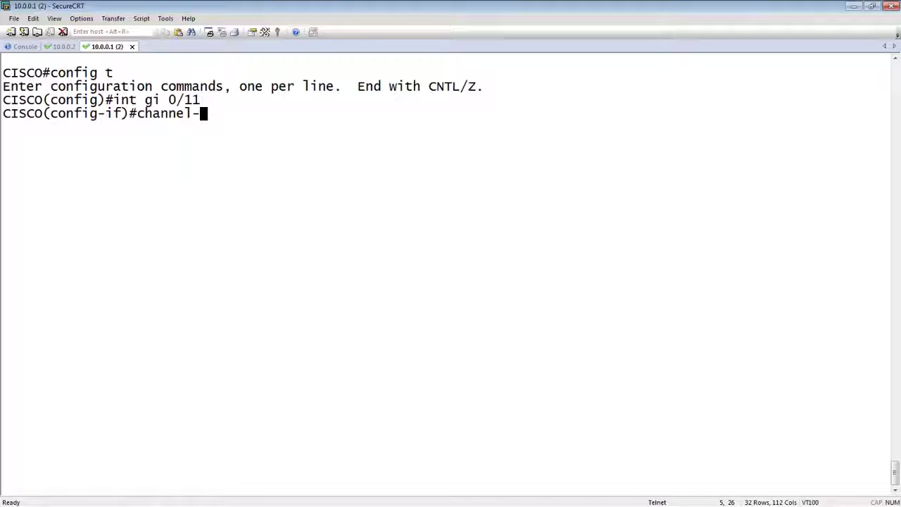
{"action": "type", "text": "group 4 mod"}
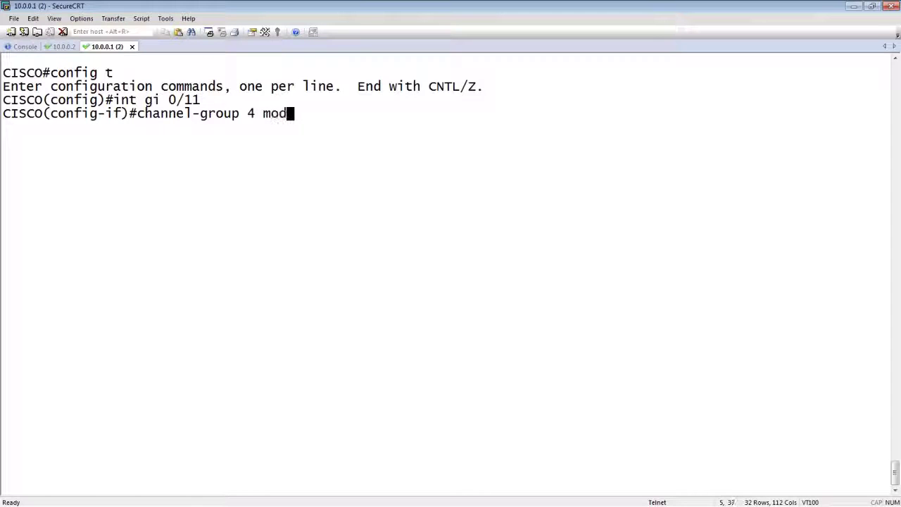
{"action": "type", "text": "e on"}
{"action": "key", "text": "Return"}
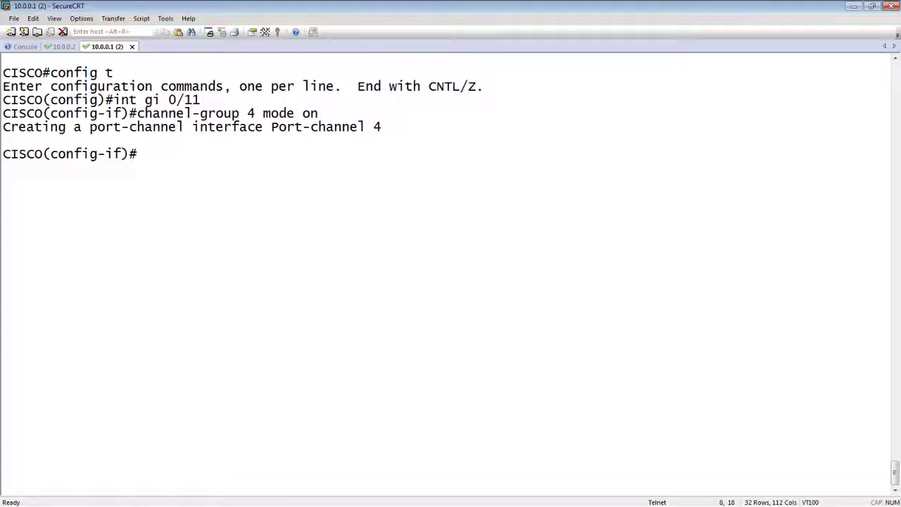
Step: Add gi 0/12 to channel-group 4 mode on too, then enter interface port-channel 4
{"action": "type", "text": "int gi 0/12"}
{"action": "key", "text": "Return"}
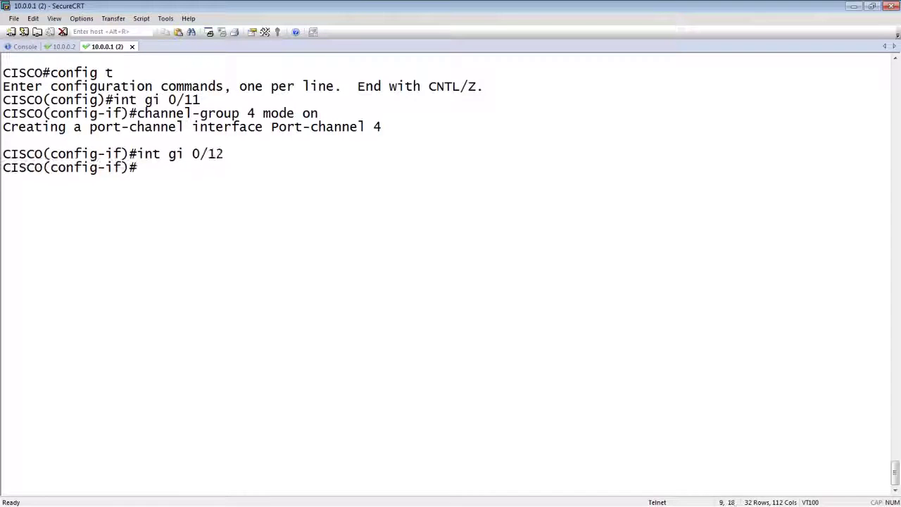
{"action": "key", "text": "Up"}
{"action": "key", "text": "Up"}
{"action": "key", "text": "Return"}
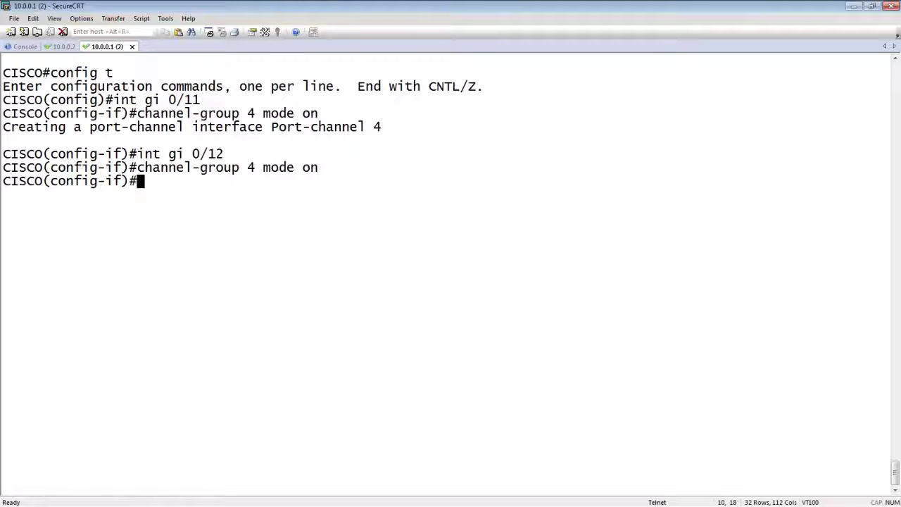
{"action": "key", "text": "Return"}
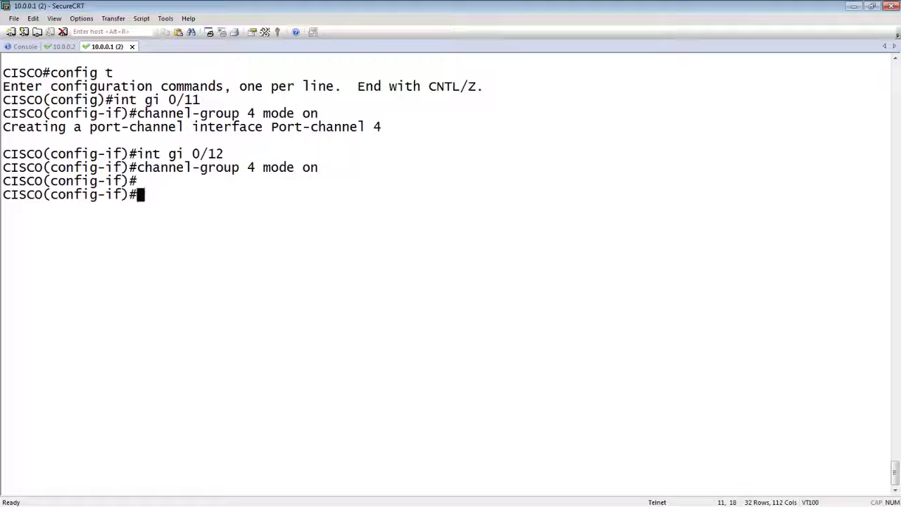
{"action": "type", "text": "int port-channel "}
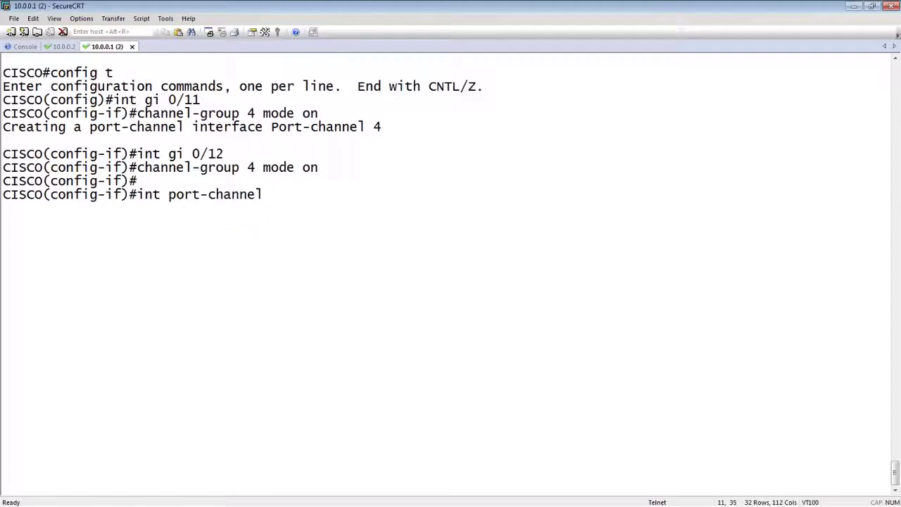
{"action": "type", "text": "4"}
{"action": "key", "text": "Return"}
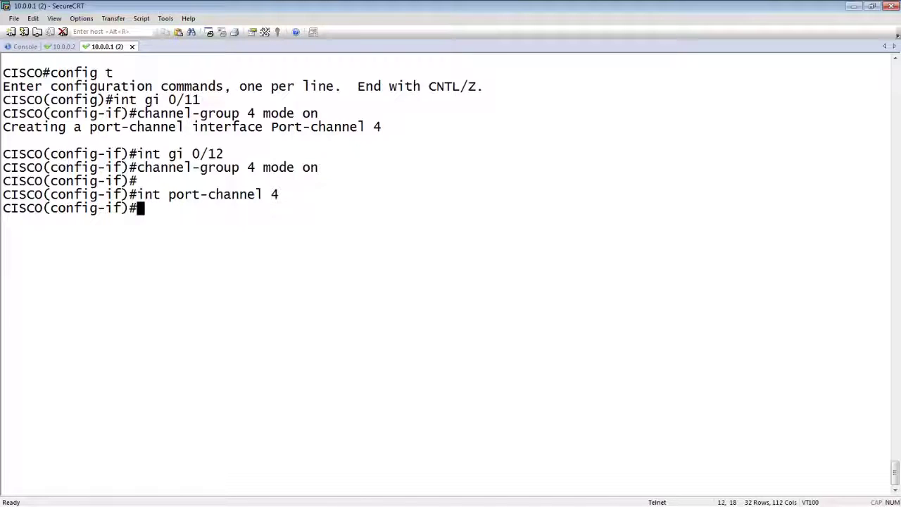
Step: Give Port-channel 4 dot1q trunk encapsulation, allow VLAN 10, and set switchport mode trunk
{"action": "type", "text": "switch"}
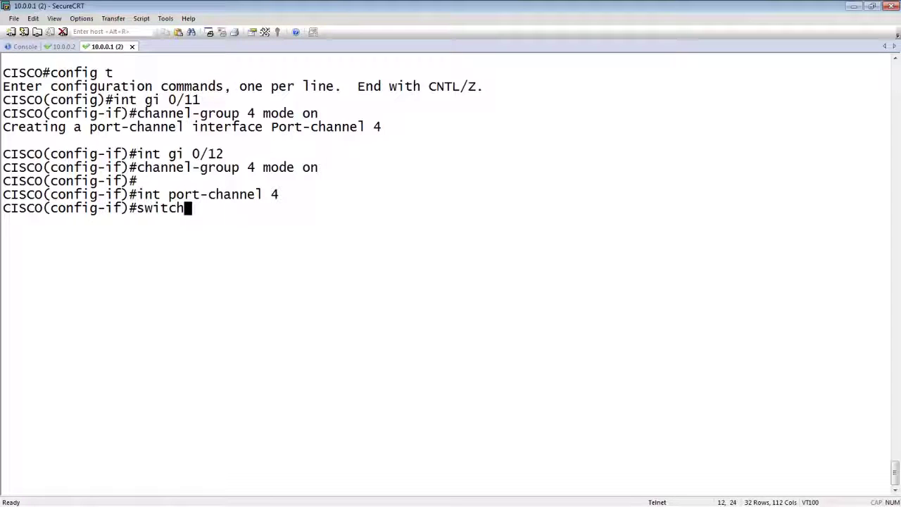
{"action": "type", "text": "port "}
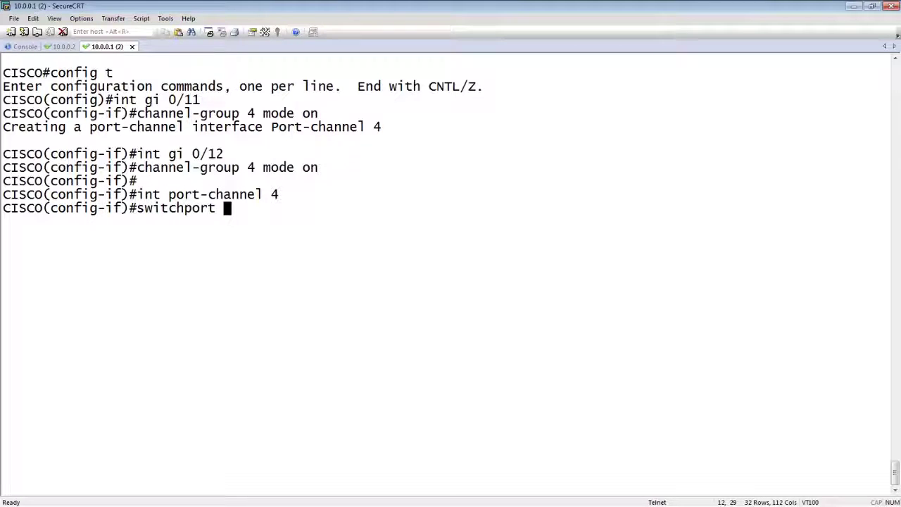
{"action": "type", "text": "trunk"}
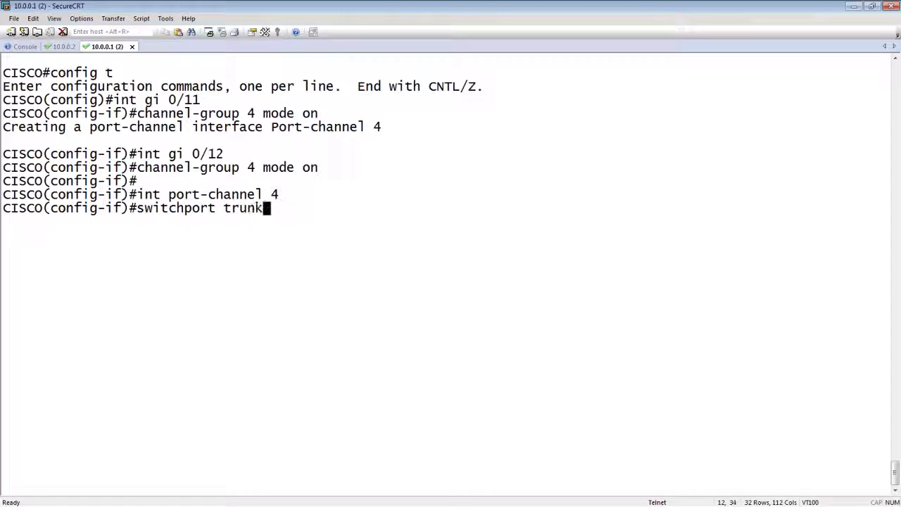
{"action": "type", "text": " enc"}
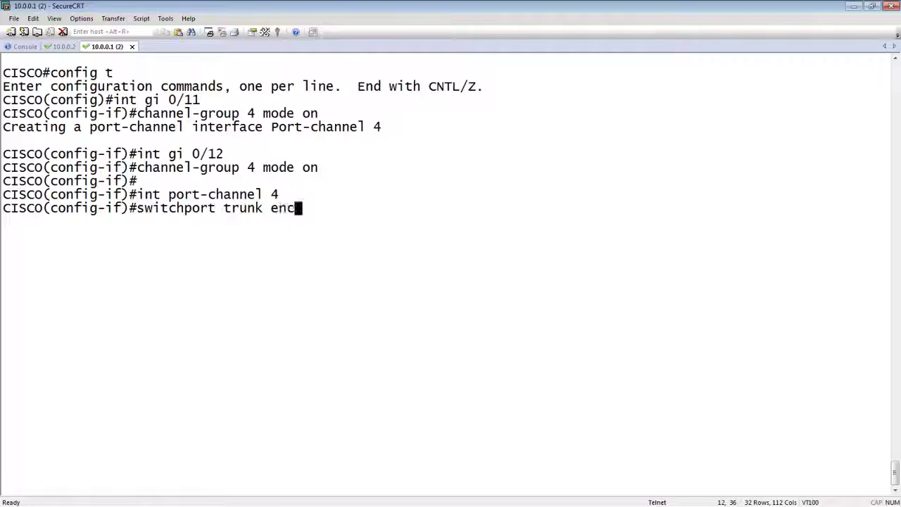
{"action": "type", "text": "ap dot1q"}
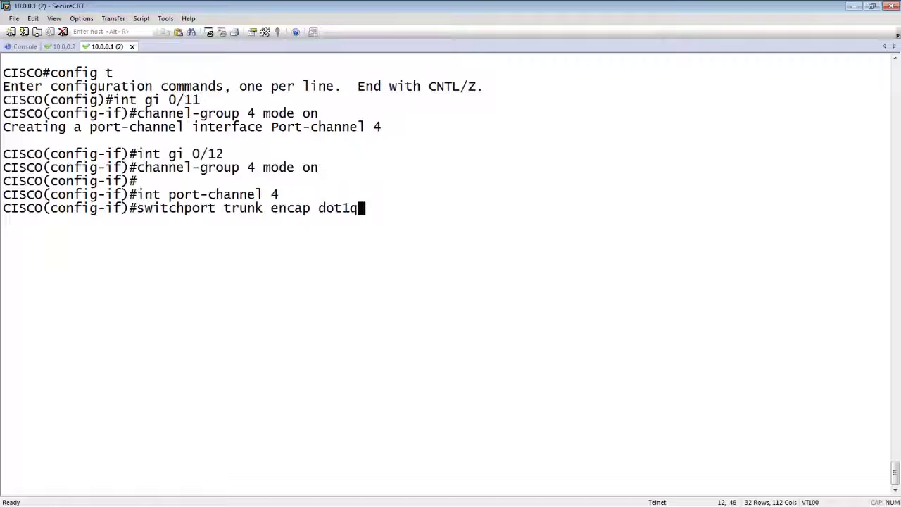
{"action": "key", "text": "Return"}
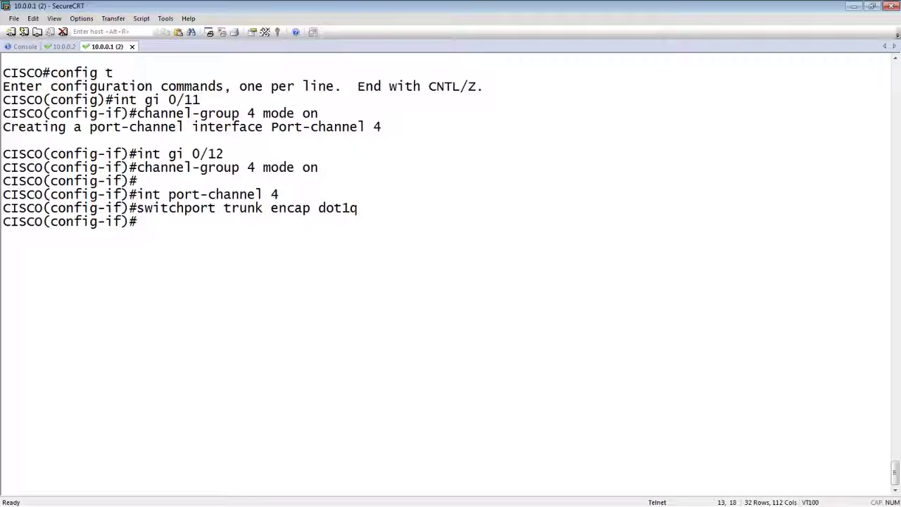
{"action": "type", "text": "switch"}
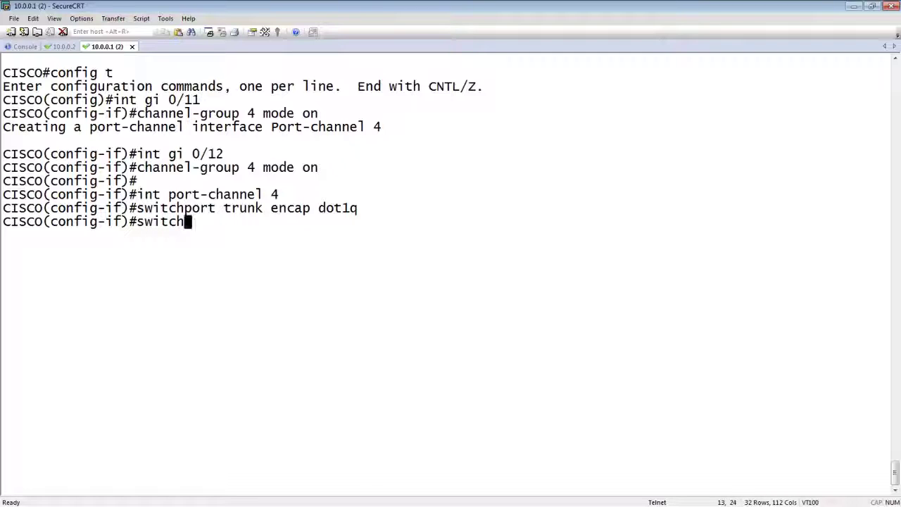
{"action": "type", "text": "port trunk "}
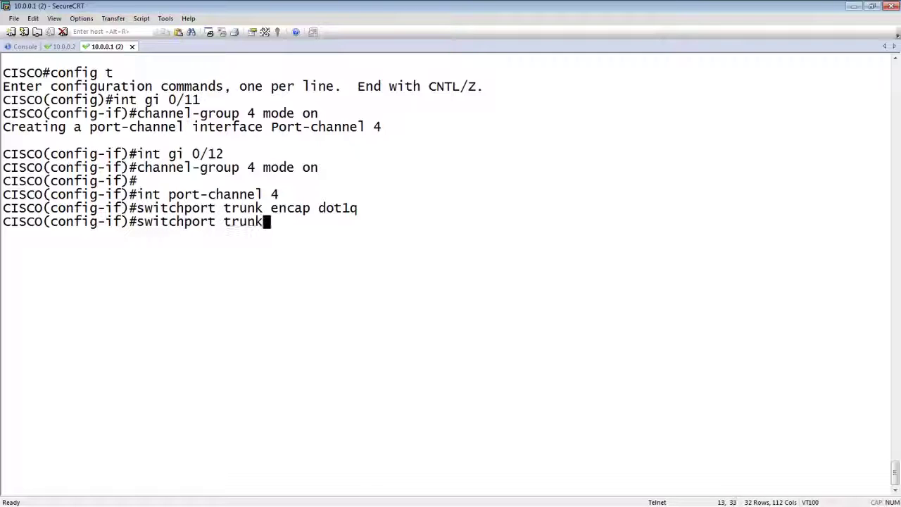
{"action": "type", "text": "all"}
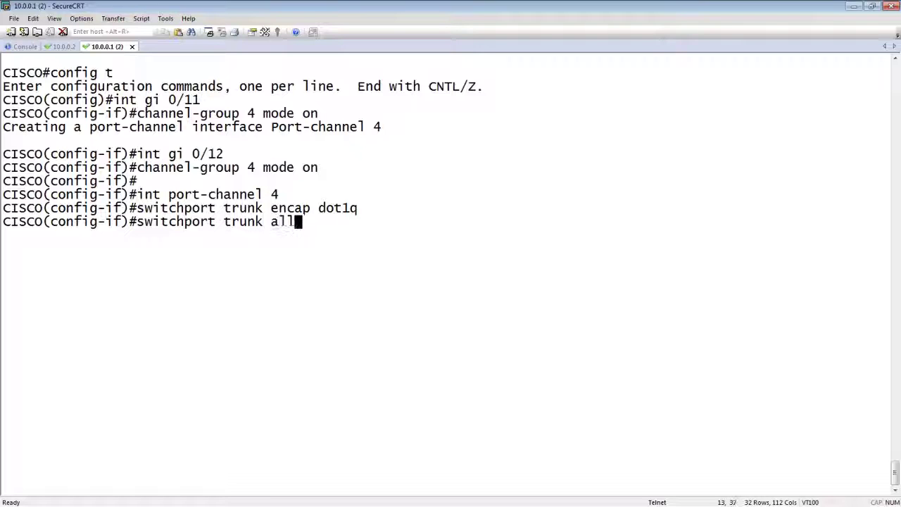
{"action": "type", "text": "ow vlan 10\\"}
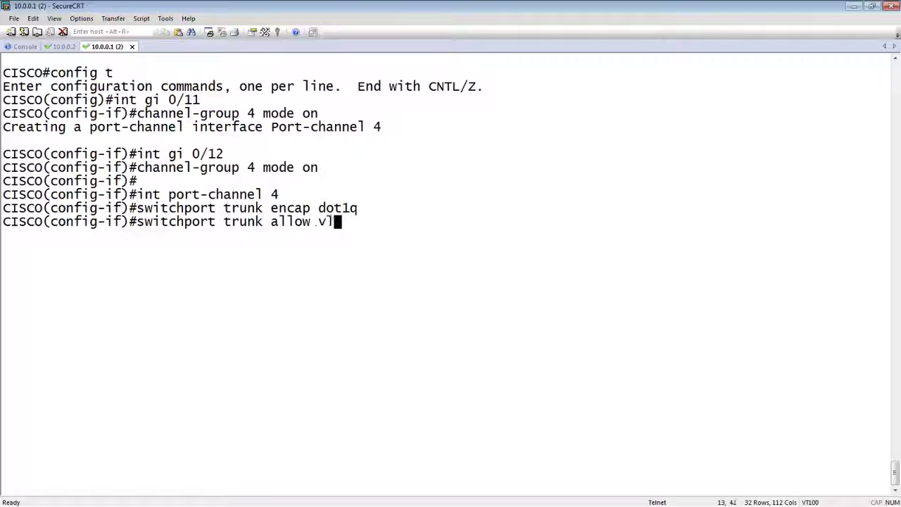
{"action": "key", "text": "Return"}
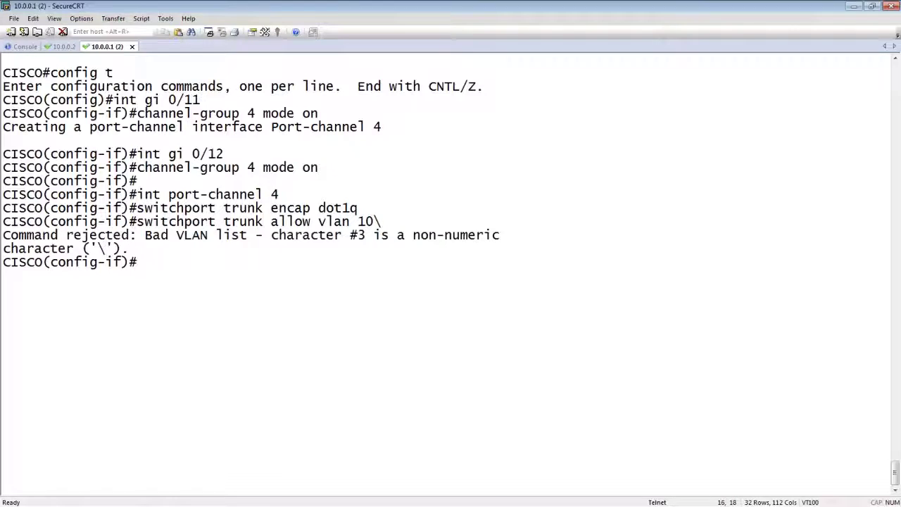
{"action": "key", "text": "Up"}
{"action": "key", "text": "BackSpace"}
{"action": "key", "text": "Return"}
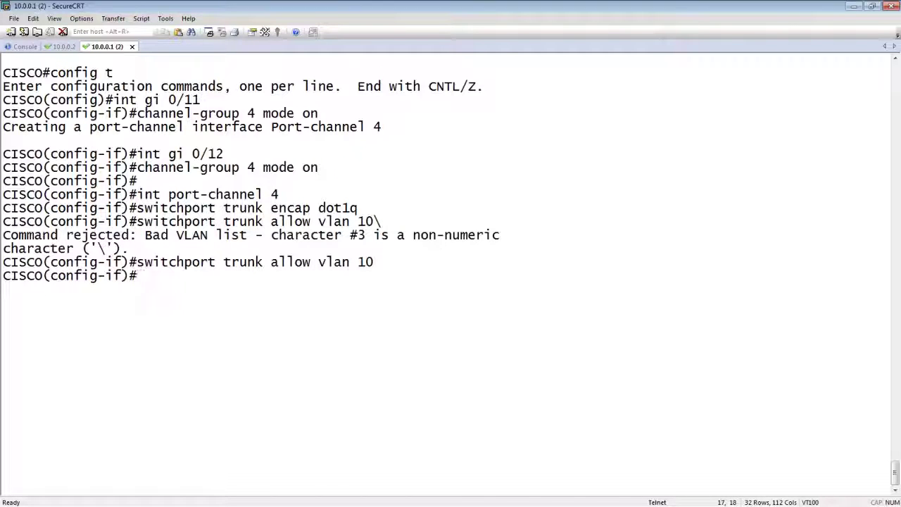
{"action": "type", "text": "switch mode "}
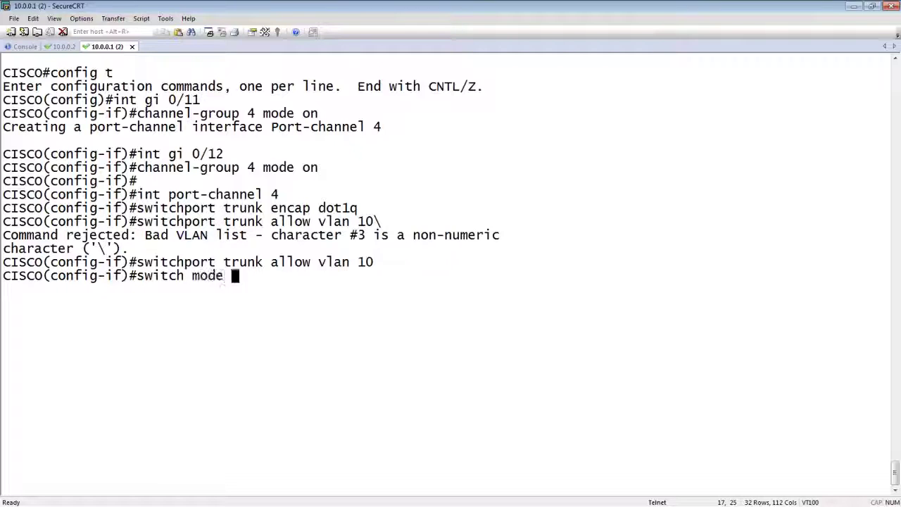
{"action": "type", "text": "trunk"}
{"action": "key", "text": "Return"}
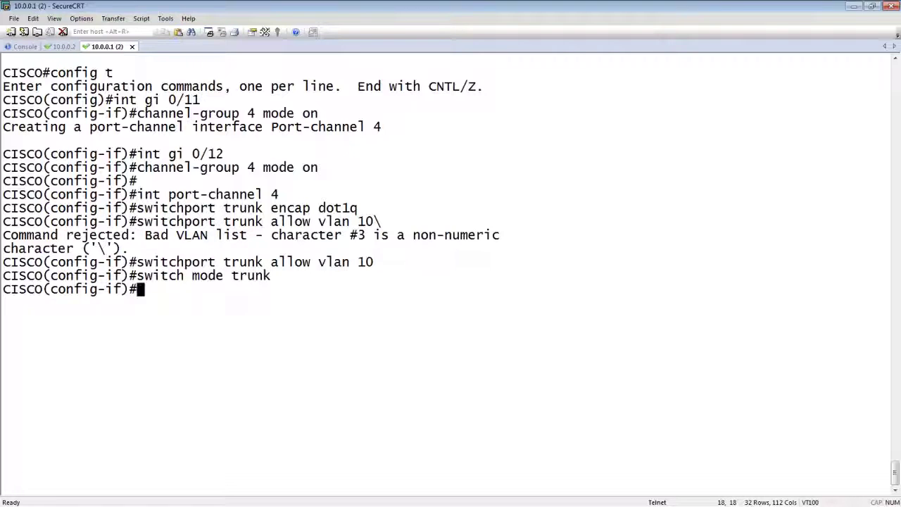
{"action": "key", "text": "Return"}
Step: Exit to the privileged prompt and run 'show int port-c 4' to view Port-channel4 status
{"action": "type", "text": "exit"}
{"action": "key", "text": "Return"}
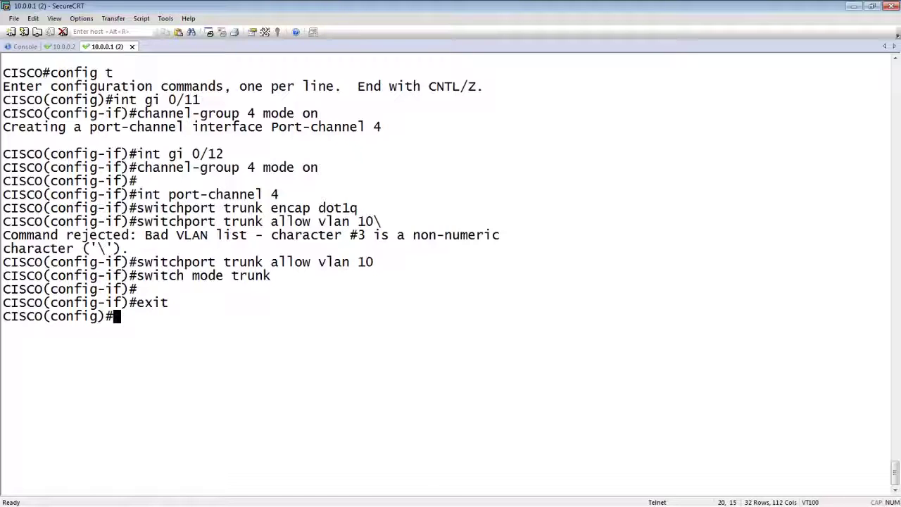
{"action": "type", "text": "exit"}
{"action": "key", "text": "Return"}
{"action": "type", "text": "s"}
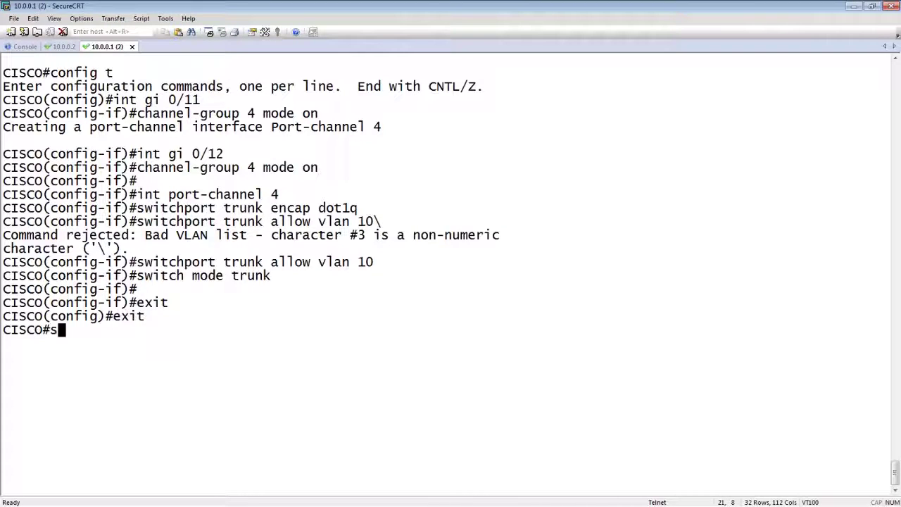
{"action": "type", "text": "how int "}
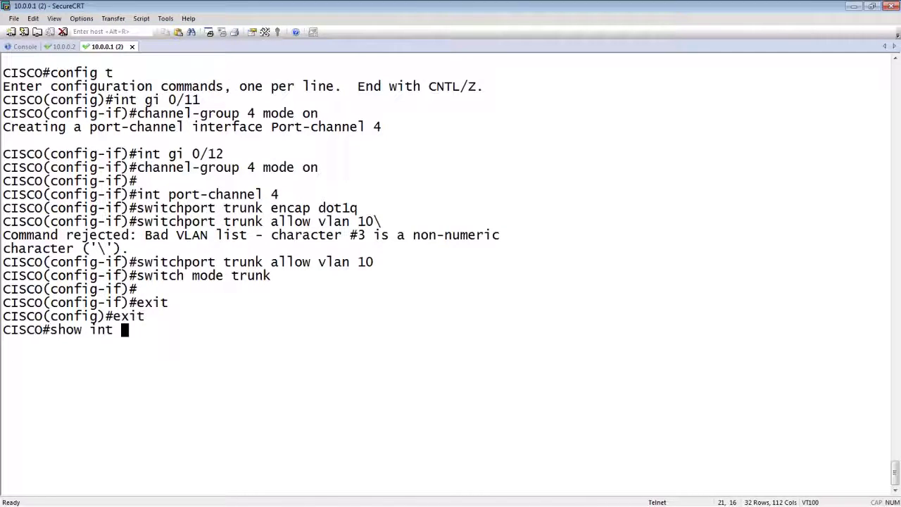
{"action": "type", "text": "port-c"}
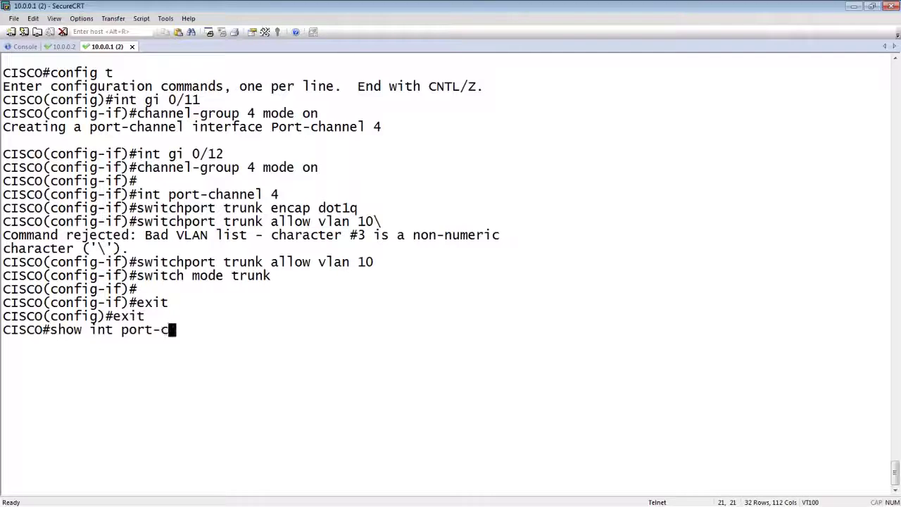
{"action": "type", "text": " 4"}
{"action": "key", "text": "Return"}
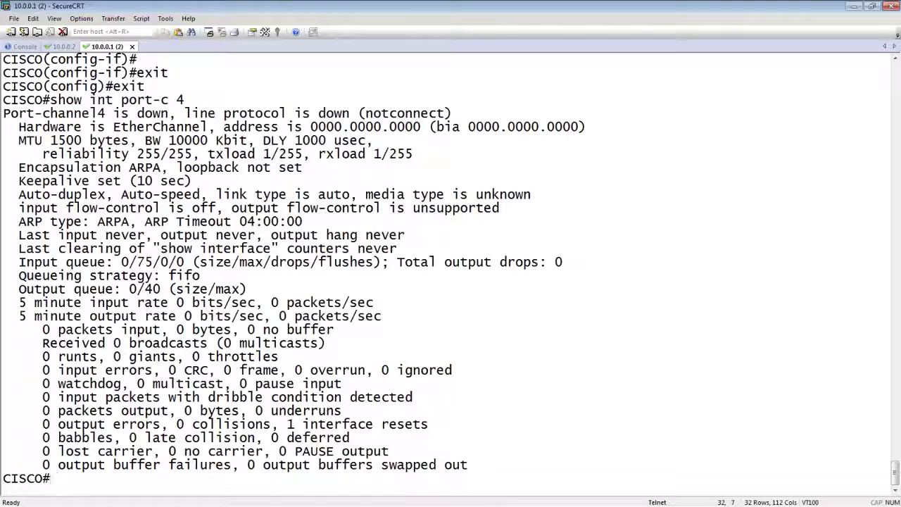
{"action": "key", "text": "Return"}
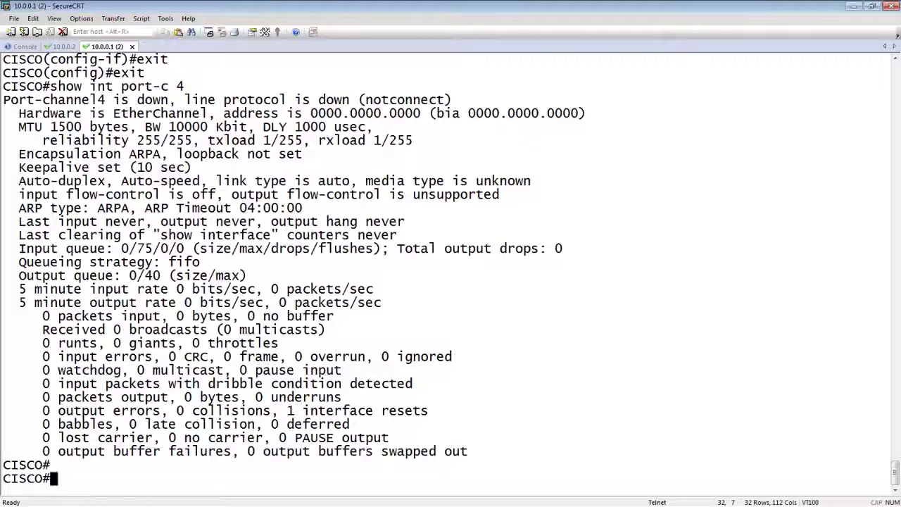
Step: Log out of the Cisco, then create static LAG 'ToCisco' on the Brocade at 10.0.0.2
{"action": "type", "text": "exit"}
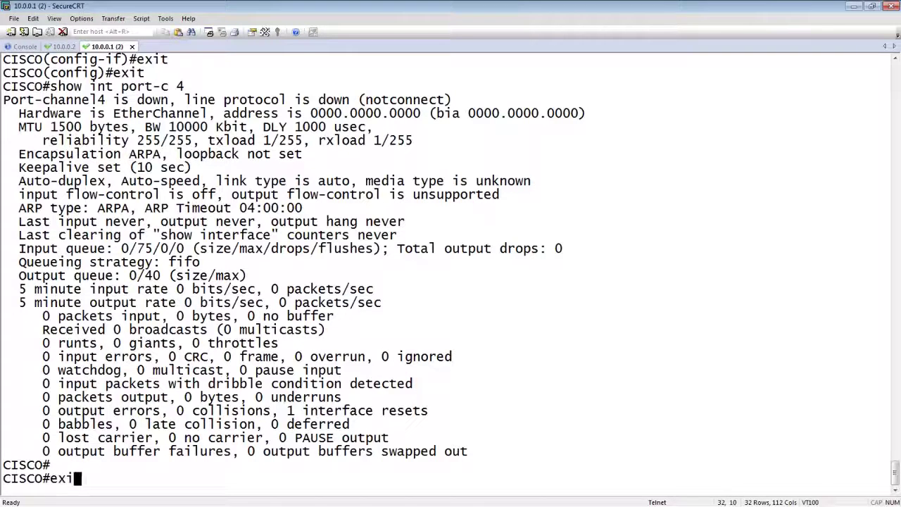
{"action": "key", "text": "Return"}
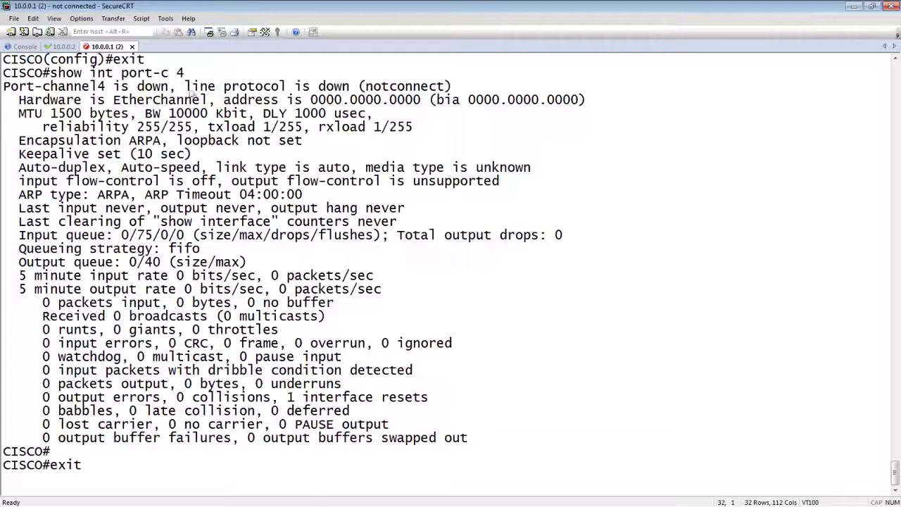
{"action": "left_click", "coordinate": [62, 46]}
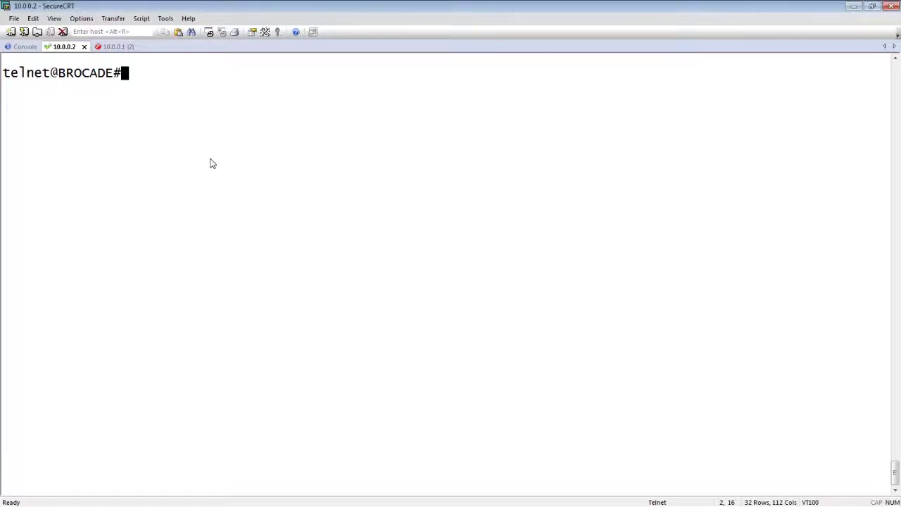
{"action": "type", "text": "confi"}
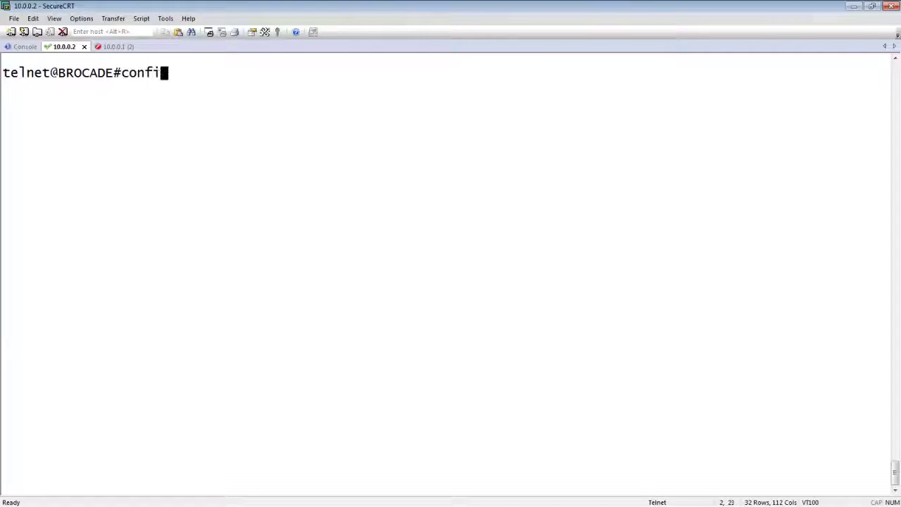
{"action": "type", "text": "g t"}
{"action": "key", "text": "Return"}
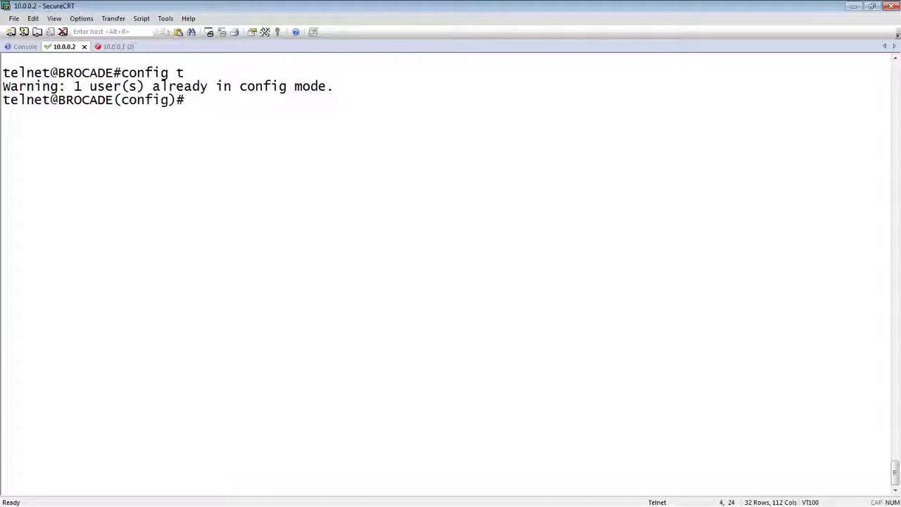
{"action": "type", "text": "lag ToCisco"}
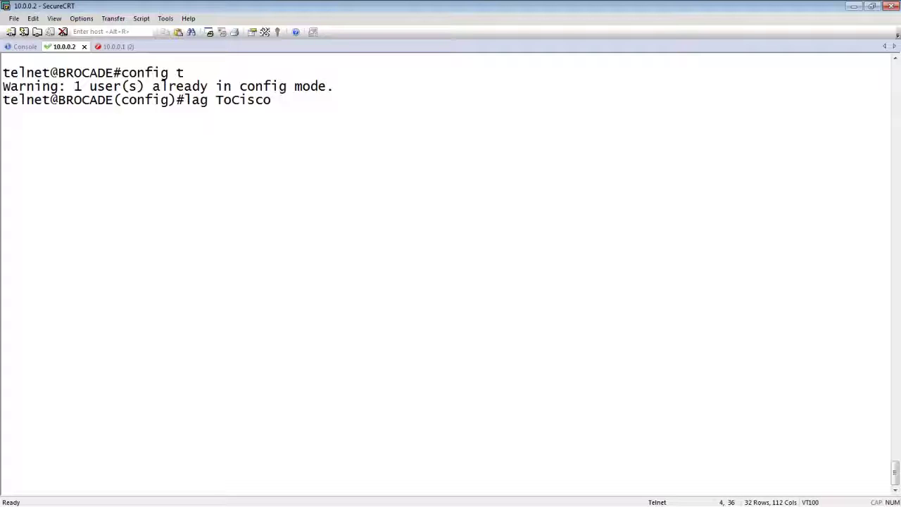
{"action": "type", "text": " static"}
{"action": "key", "text": "Return"}
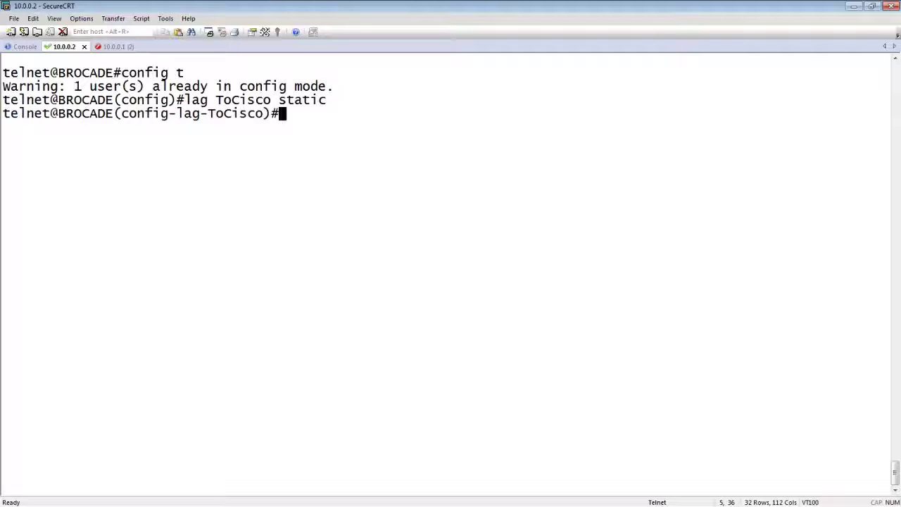
Step: Add ethernet ports 1/1/11 to 1/1/12 as members of the ToCisco LAG
{"action": "type", "text": "ports "}
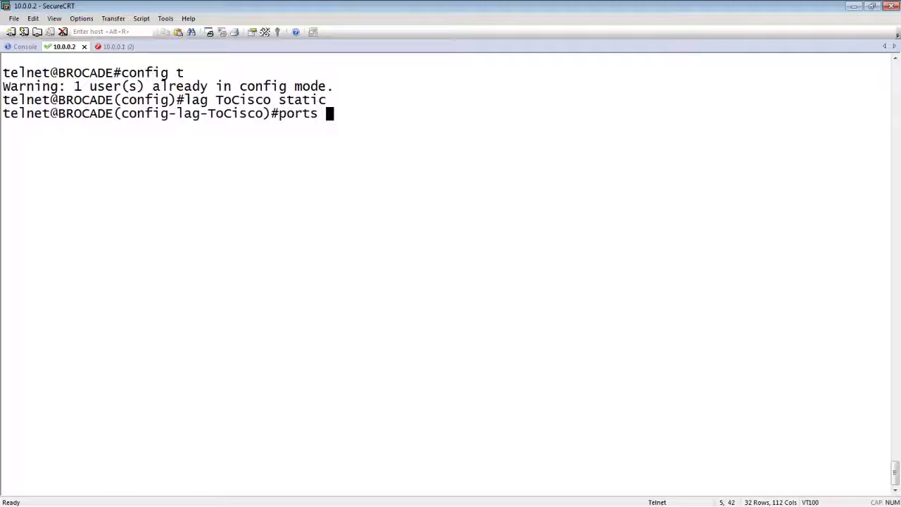
{"action": "type", "text": "ethern"}
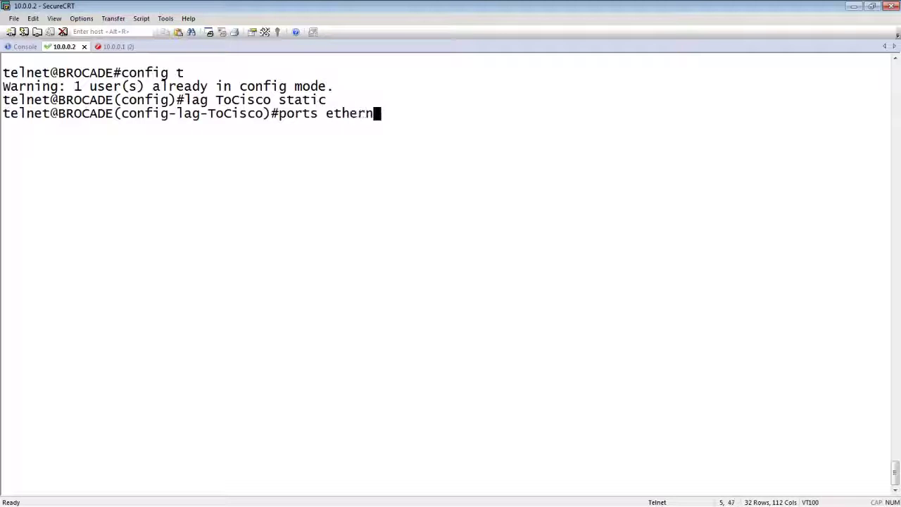
{"action": "type", "text": "et 1/1/11"}
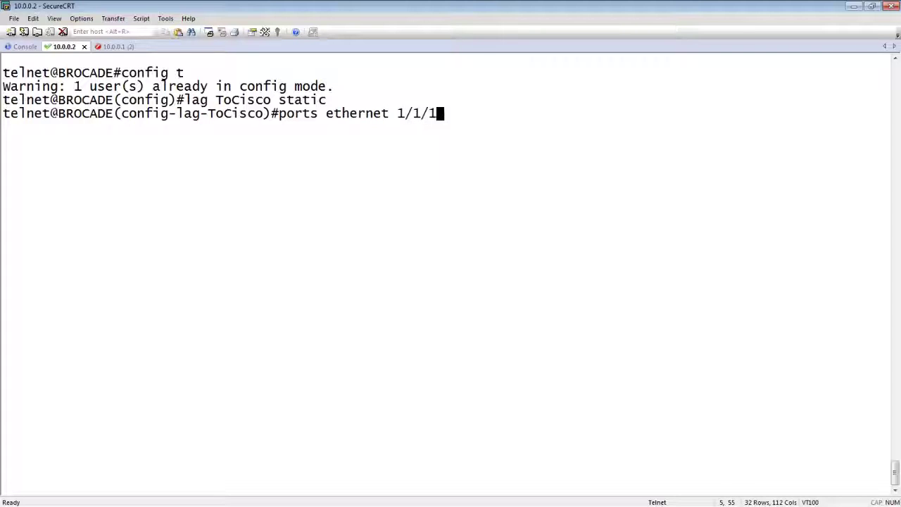
{"action": "type", "text": "1/1/12"}
{"action": "key", "text": "Return"}
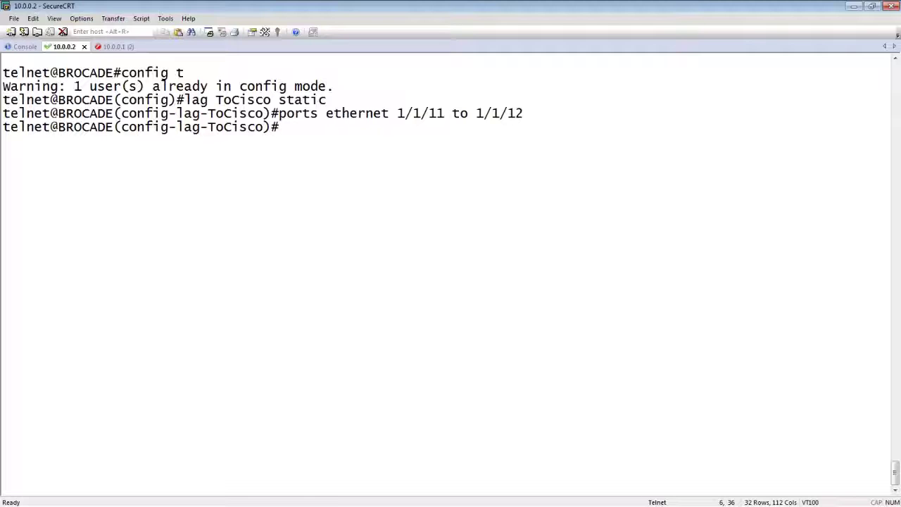
{"action": "type", "text": "primary port"}
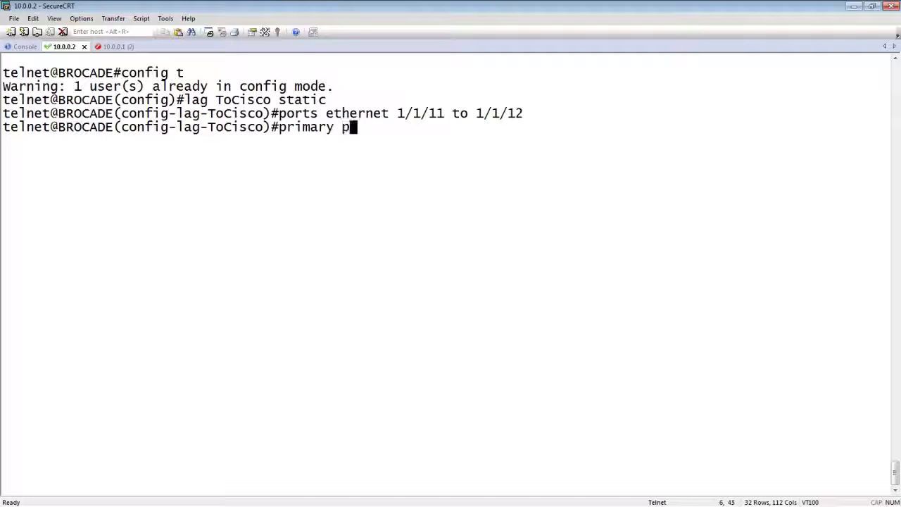
Step: Make 1/1/11 the ToCisco LAG's primary port and deploy the LAG
{"action": "key", "text": "BackSpace"}
{"action": "key", "text": "BackSpace"}
{"action": "key", "text": "BackSpace"}
{"action": "key", "text": "BackSpace"}
{"action": "key", "text": "BackSpace"}
{"action": "type", "text": "?"}
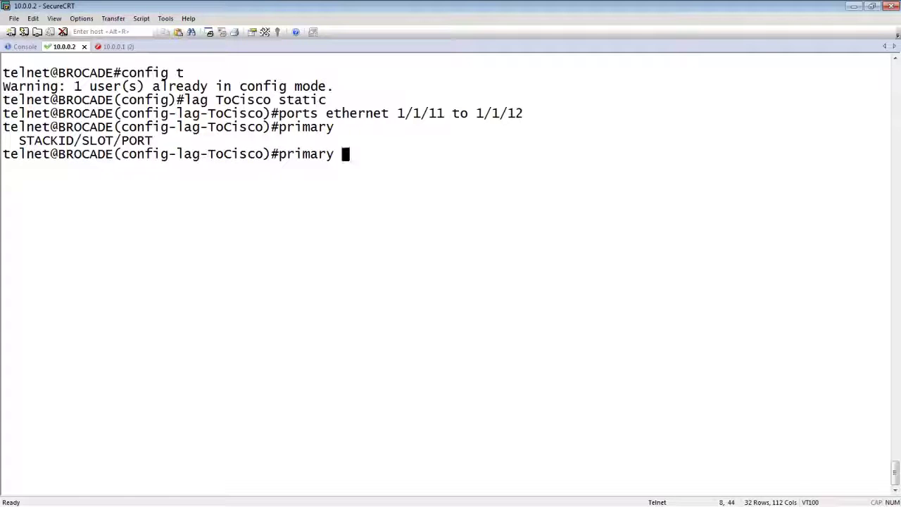
{"action": "type", "text": "1/1/11"}
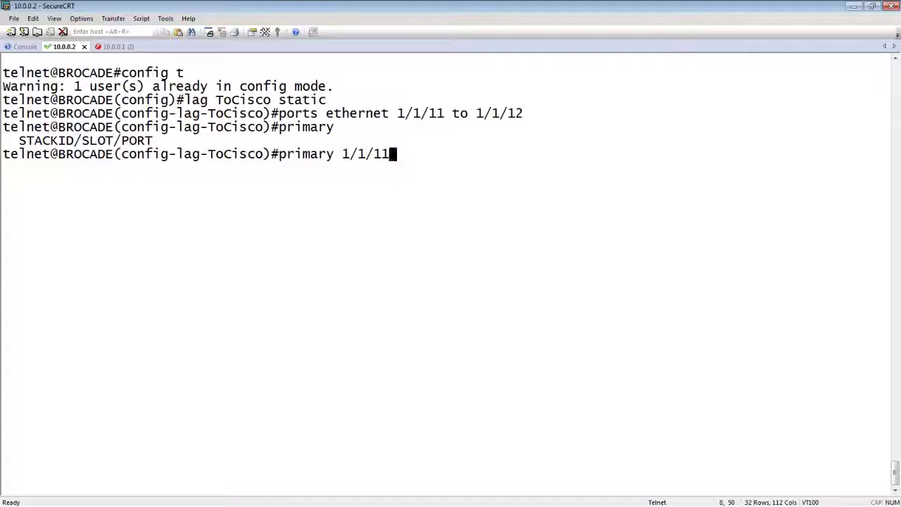
{"action": "key", "text": "Return"}
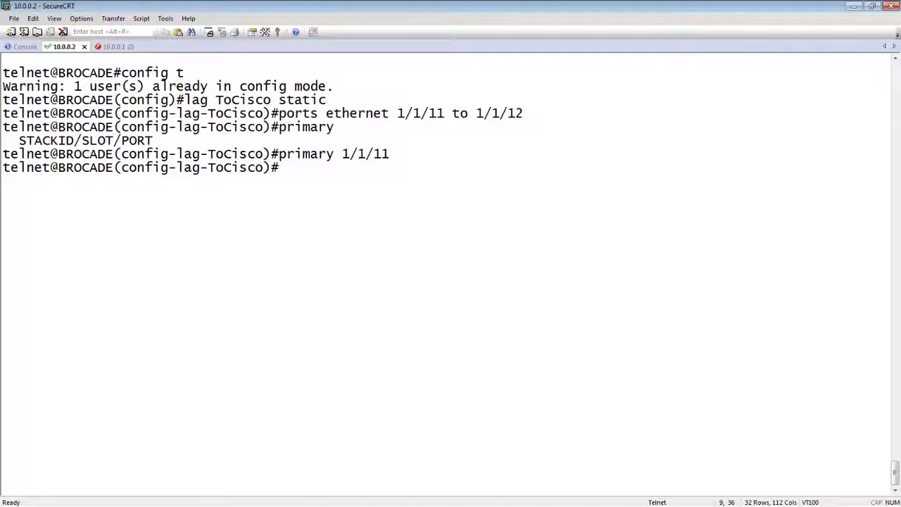
{"action": "type", "text": "deploy"}
{"action": "key", "text": "Return"}
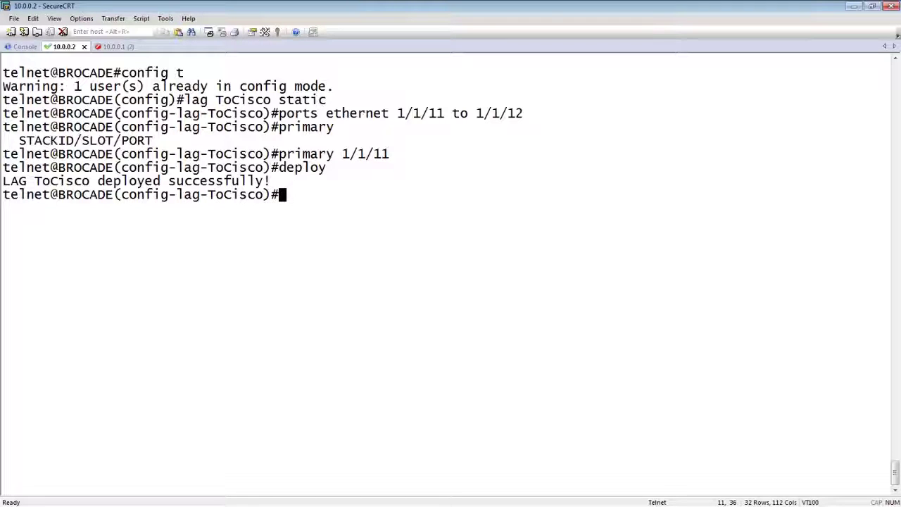
{"action": "type", "text": "vlan 40"}
Step: Back out of the mistakenly entered VLAN 40 configuration
{"action": "key", "text": "Return"}
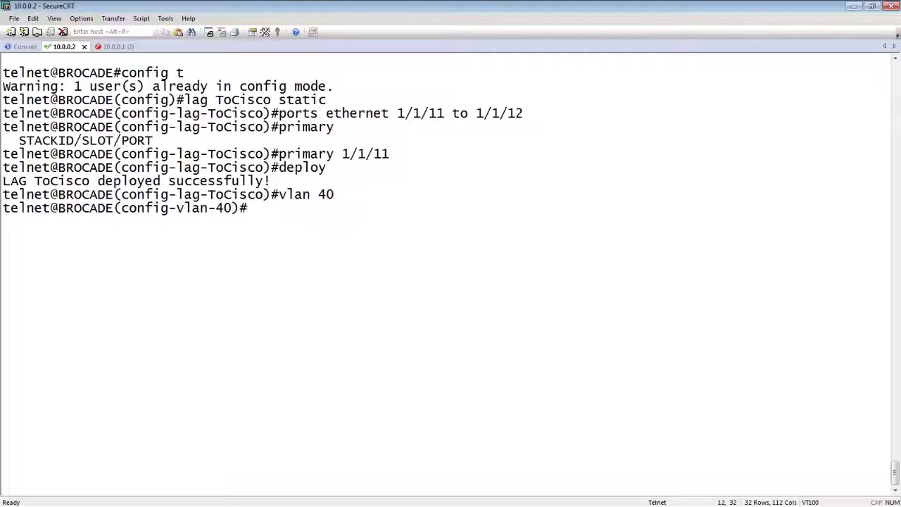
{"action": "type", "text": "tag e"}
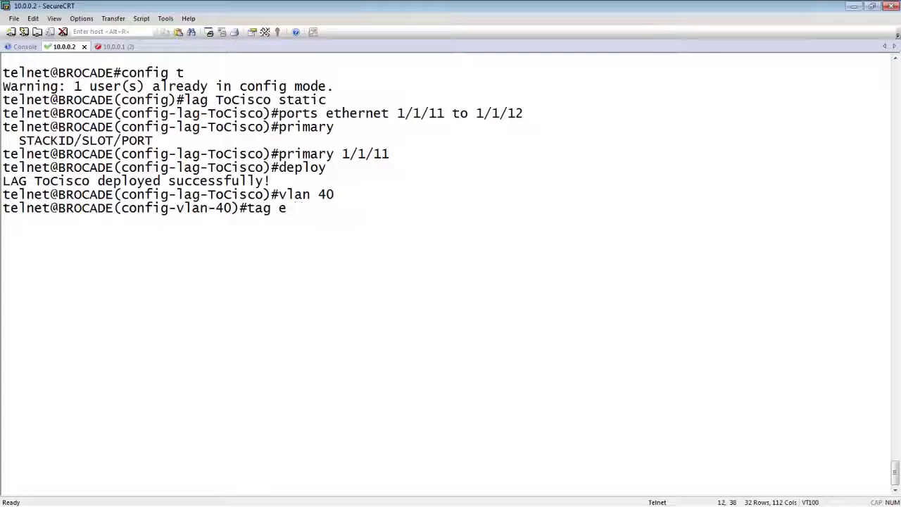
{"action": "key", "text": "BackSpace"}
{"action": "key", "text": "BackSpace"}
{"action": "key", "text": "BackSpace"}
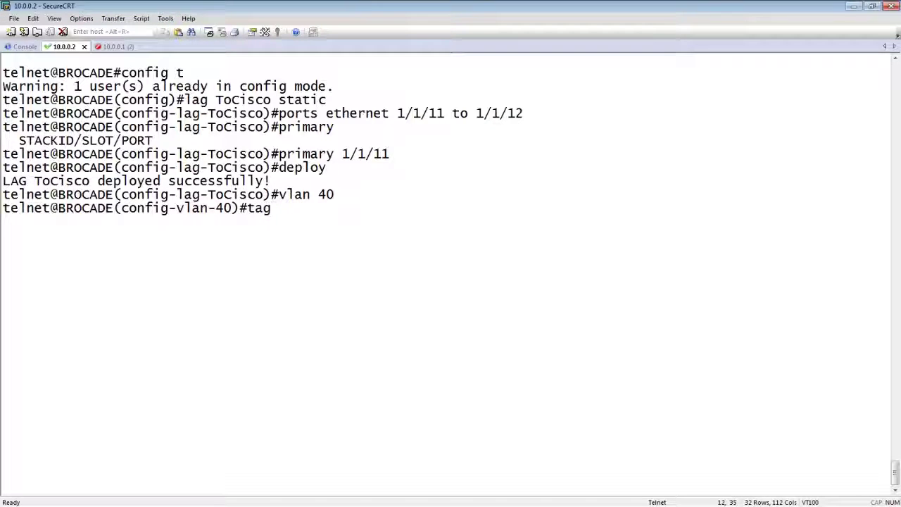
{"action": "key", "text": "BackSpace"}
{"action": "key", "text": "BackSpace"}
{"action": "key", "text": "BackSpace"}
{"action": "type", "text": "exit"}
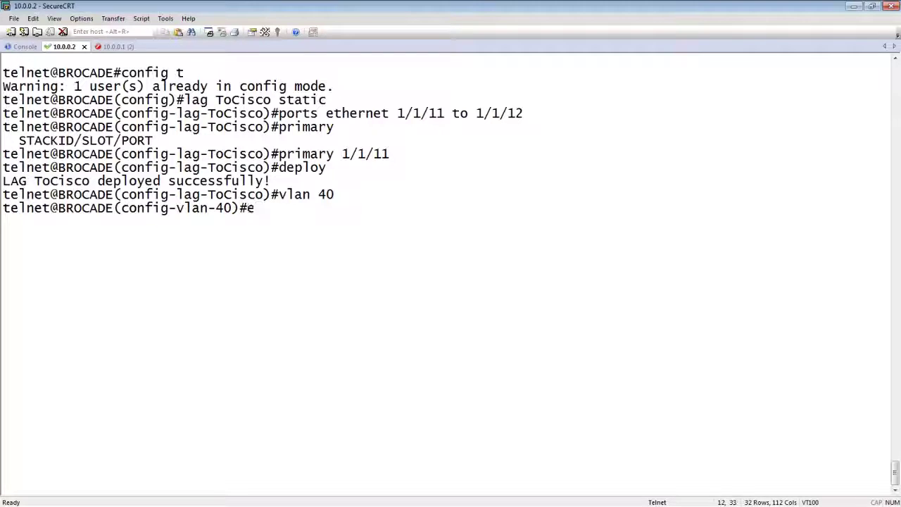
{"action": "key", "text": "Return"}
Step: Tag ports 1/1/11–1/1/12 into VLAN 10 with 'tag e 1/1/11', then return to global configuration
{"action": "type", "text": "vla"}
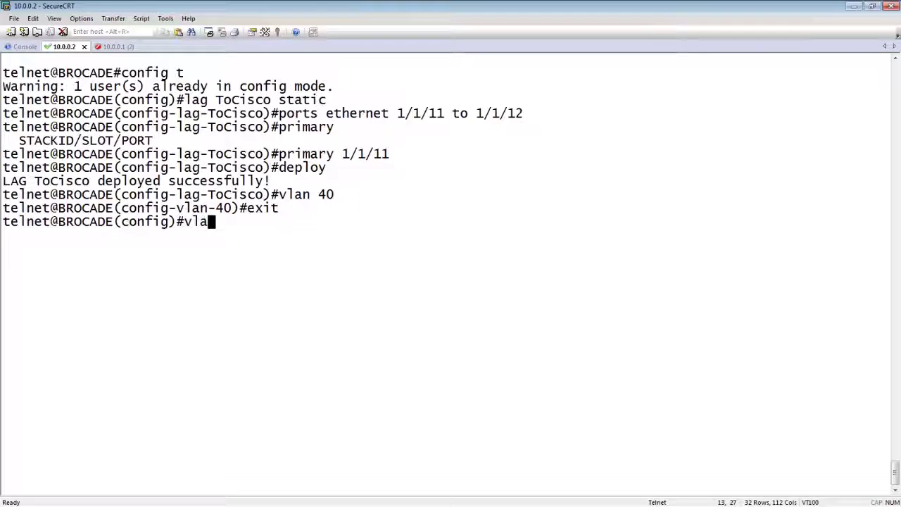
{"action": "type", "text": "n 10"}
{"action": "key", "text": "Return"}
{"action": "type", "text": "t"}
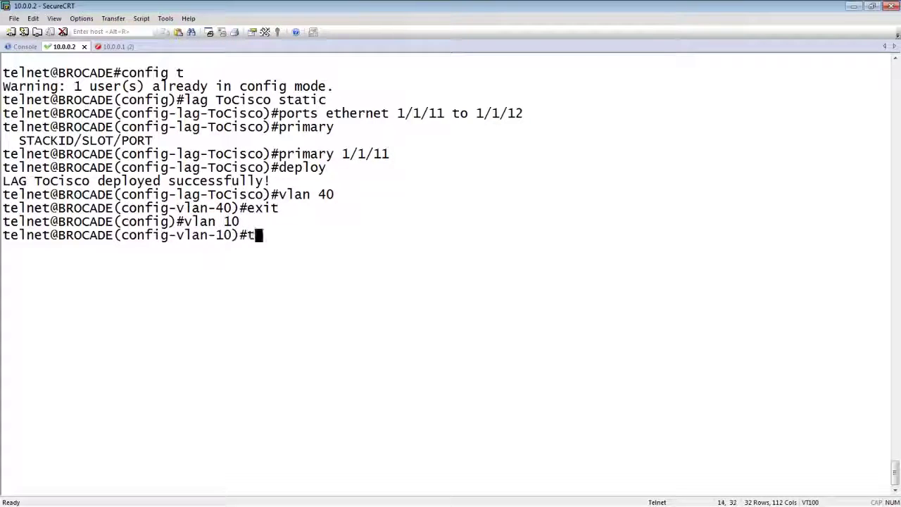
{"action": "type", "text": "ag e 1/1/11"}
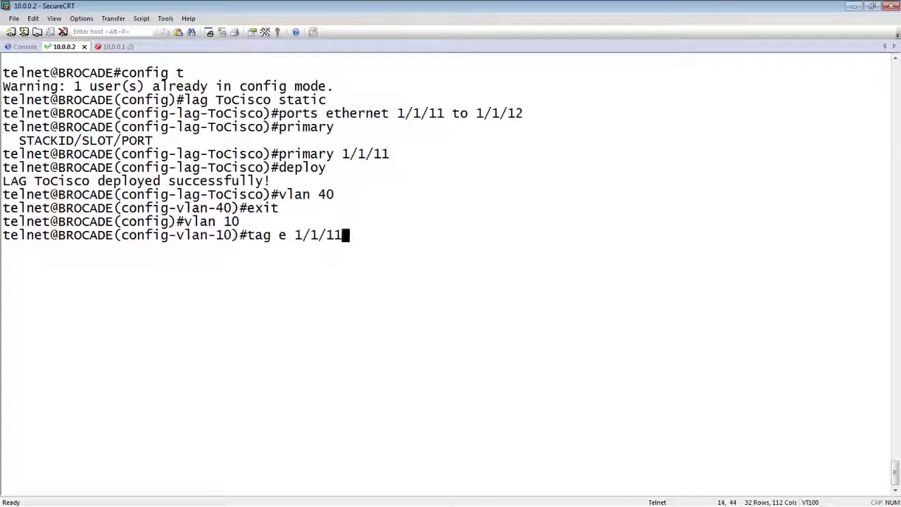
{"action": "key", "text": "Return"}
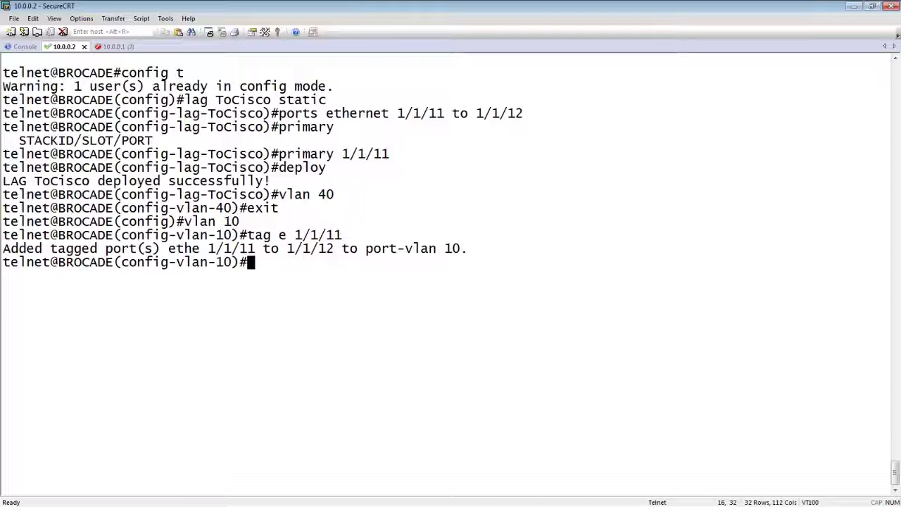
{"action": "type", "text": "exit"}
{"action": "key", "text": "Return"}
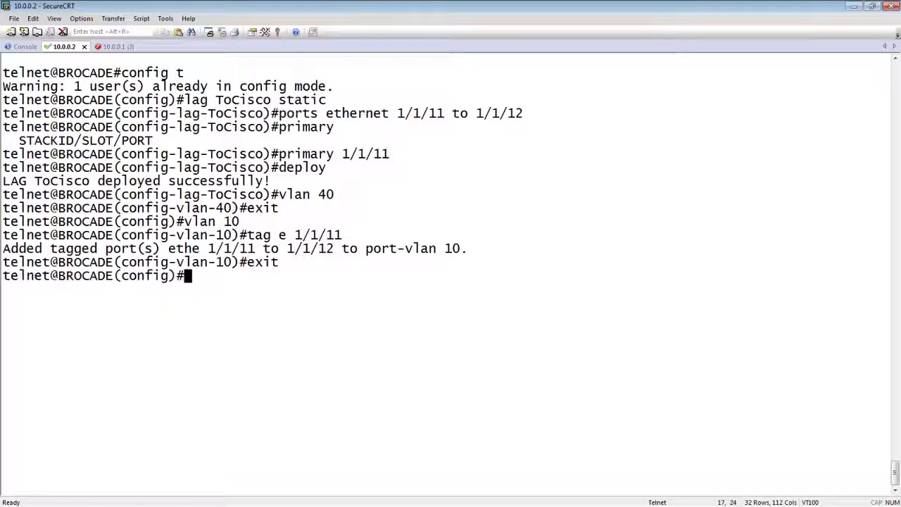